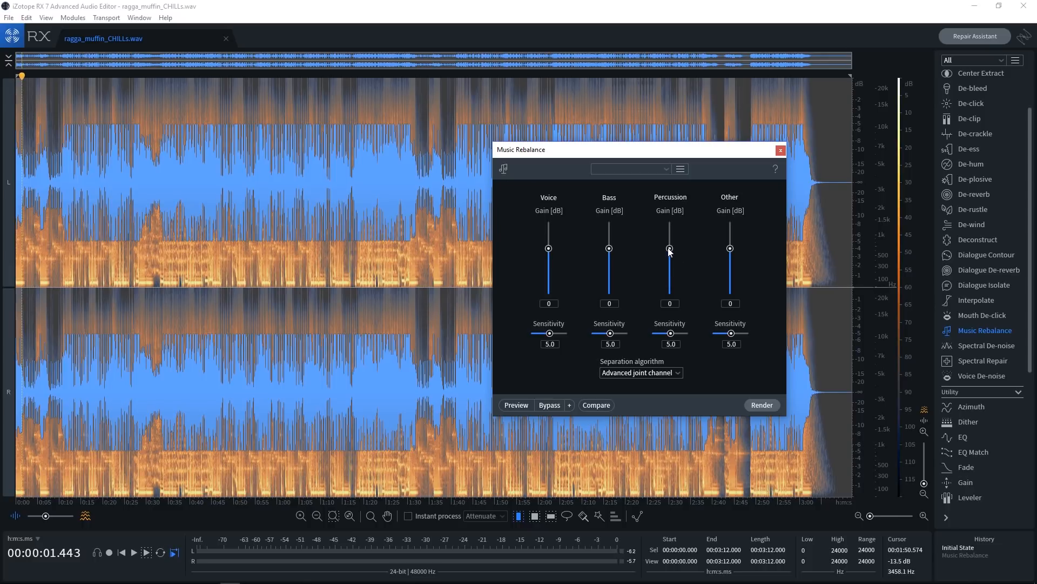
Step: Try adjusting the Percussion gain and raising the Voice gain to +4.0 dB, resetting both to 0
{"action": "mouse_move", "coordinate": [668, 247]}
{"action": "left_mouse_down"}
{"action": "mouse_move", "coordinate": [669, 231]}
{"action": "mouse_move", "coordinate": [672, 253]}
{"action": "left_mouse_up"}
{"action": "left_click", "coordinate": [670, 258], "text": "alt"}
{"action": "left_click_drag", "start_coordinate": [549, 250], "coordinate": [549, 239]}
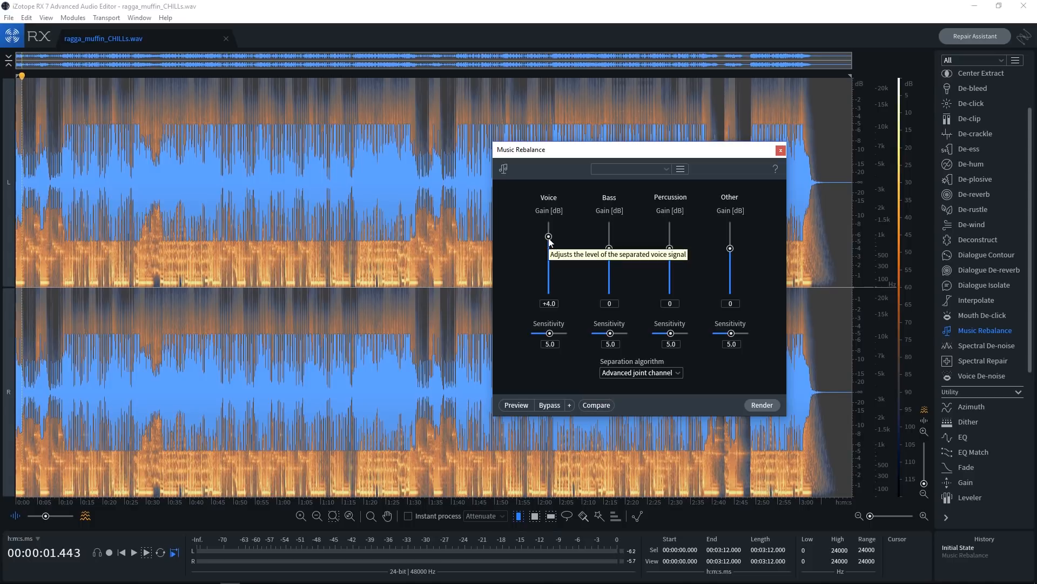
{"action": "left_click", "coordinate": [549, 238], "text": "alt"}
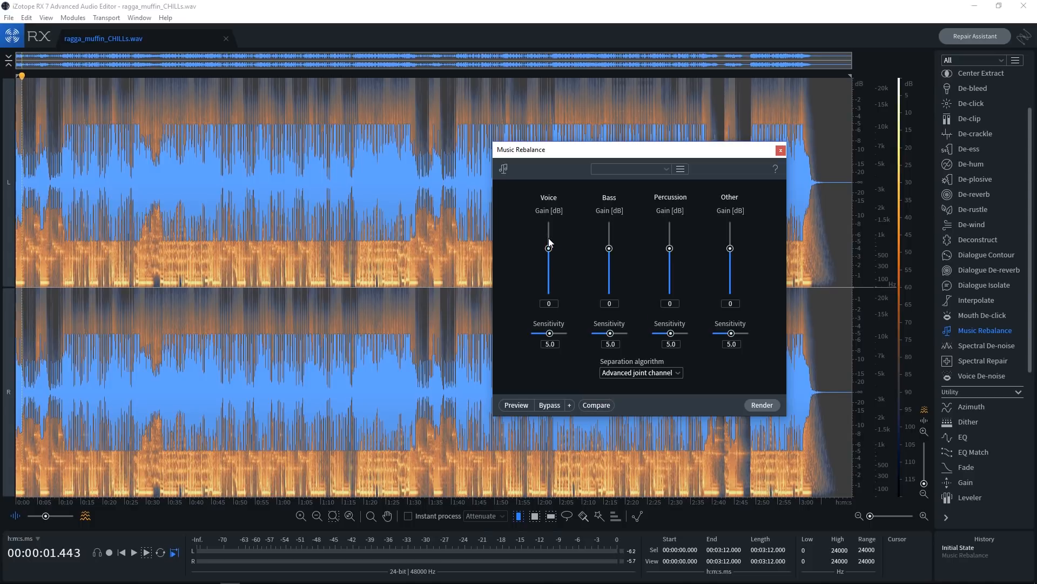
Step: Try cutting the Bass, Percussion, Other and Voice gains to -Inf, and reset all four to 0
{"action": "left_click_drag", "start_coordinate": [608, 249], "coordinate": [627, 287]}
{"action": "left_click_drag", "start_coordinate": [728, 254], "coordinate": [741, 312]}
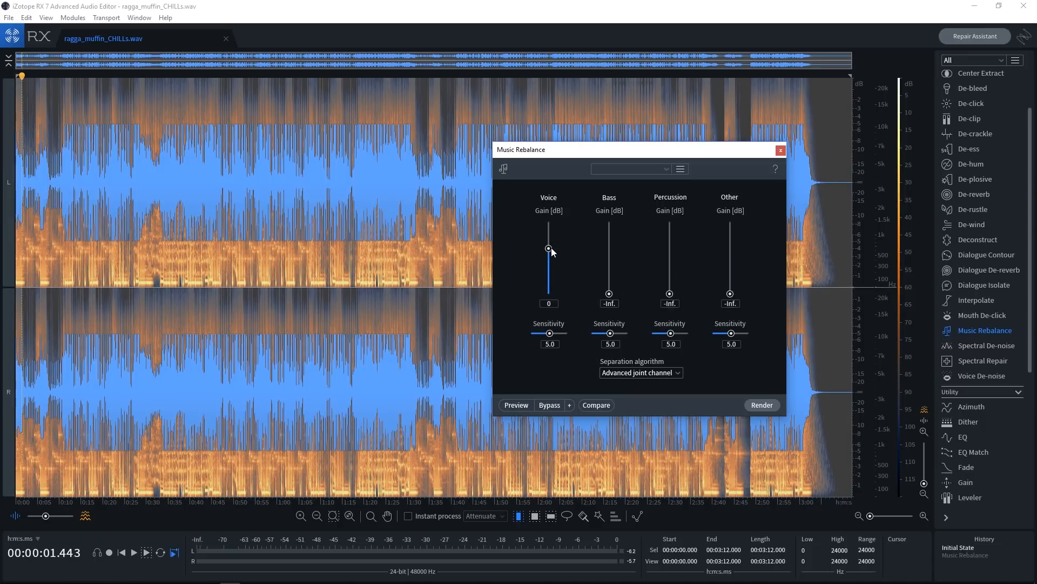
{"action": "left_click_drag", "start_coordinate": [551, 249], "coordinate": [551, 268]}
{"action": "left_click", "coordinate": [608, 294], "text": "alt"}
{"action": "left_click", "coordinate": [669, 295], "text": "alt"}
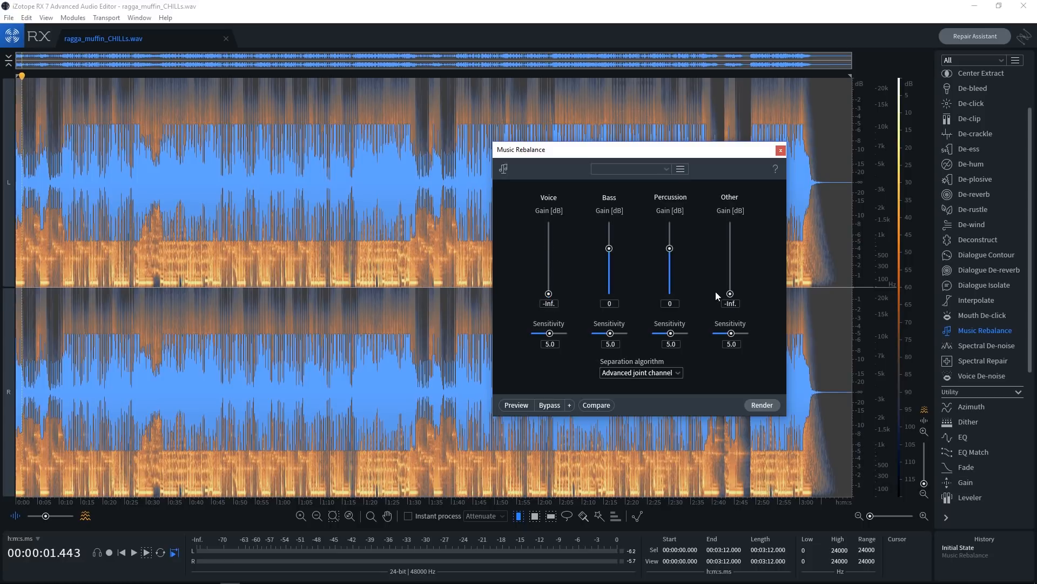
{"action": "left_click", "coordinate": [731, 293], "text": "alt"}
{"action": "left_click", "coordinate": [548, 293], "text": "alt"}
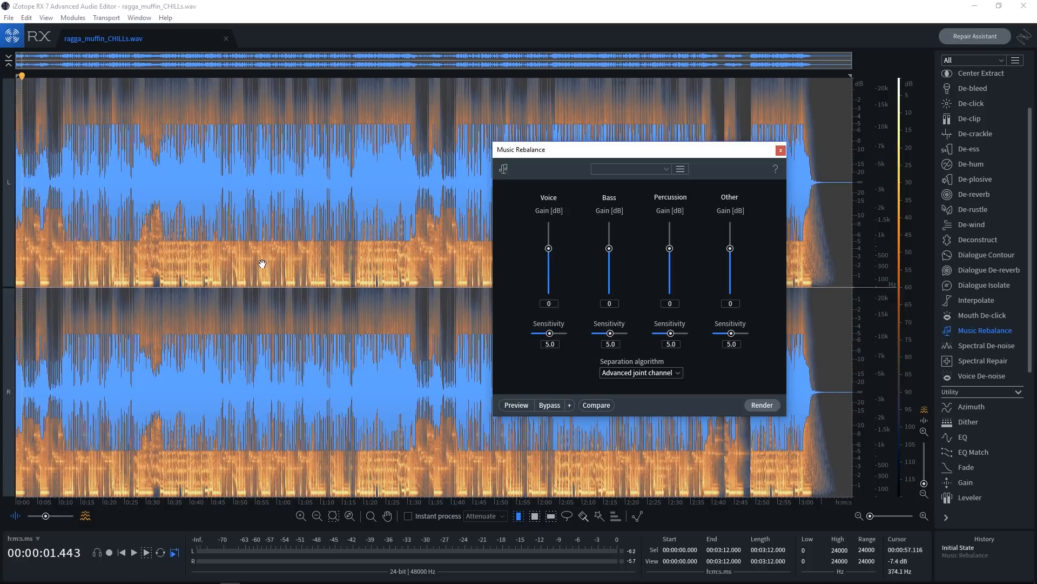
Step: Play the original track from about 0:24 and stop playback
{"action": "left_click", "coordinate": [119, 227]}
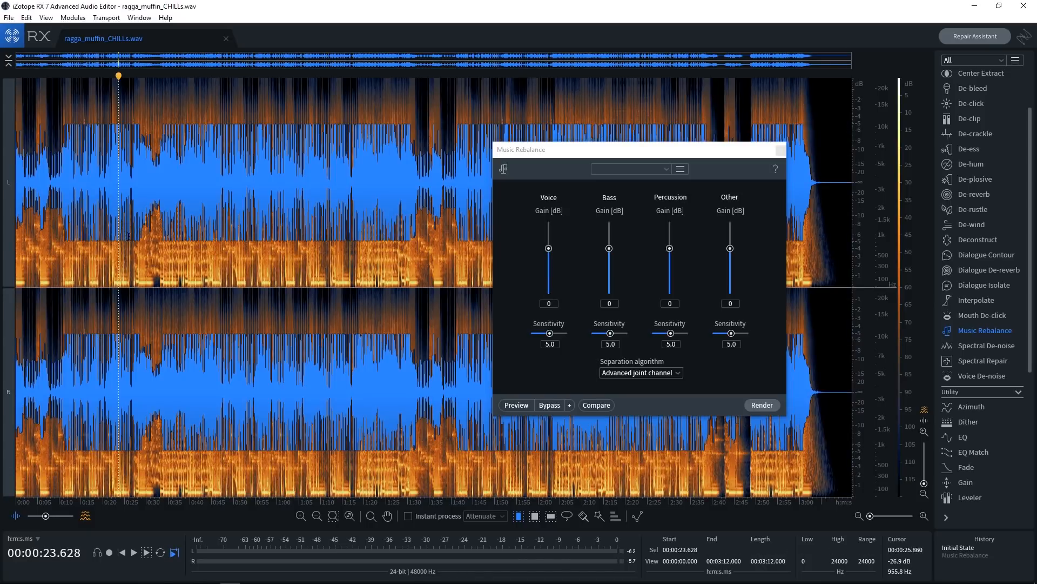
{"action": "key", "text": "space"}
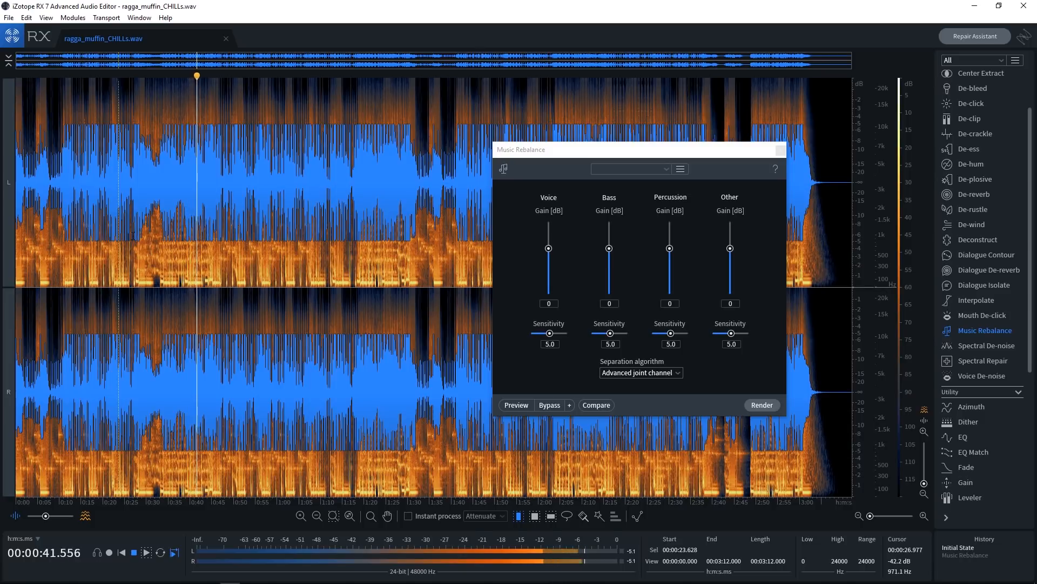
{"action": "key", "text": "space"}
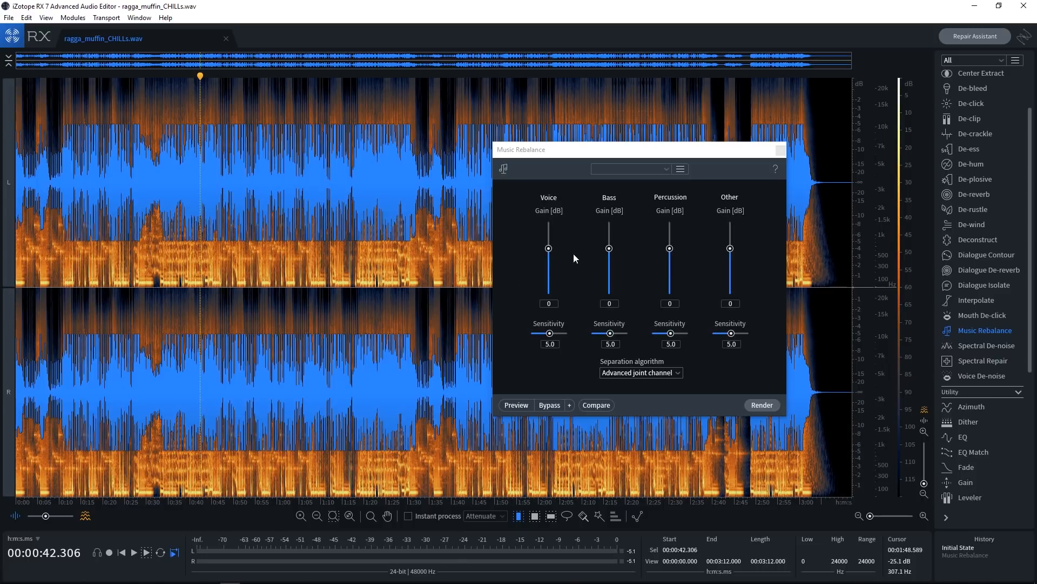
Step: Set the Bass gain to -Inf and choose Advanced joint channel as the separation algorithm
{"action": "left_click_drag", "start_coordinate": [609, 249], "coordinate": [614, 299]}
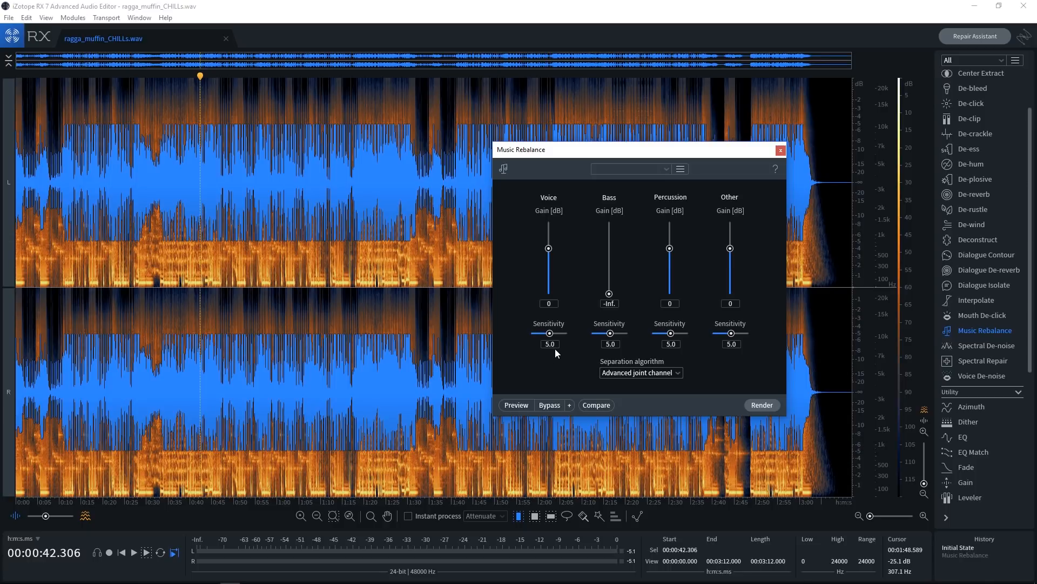
{"action": "left_click_drag", "start_coordinate": [550, 333], "coordinate": [536, 334]}
{"action": "left_click", "coordinate": [627, 372]}
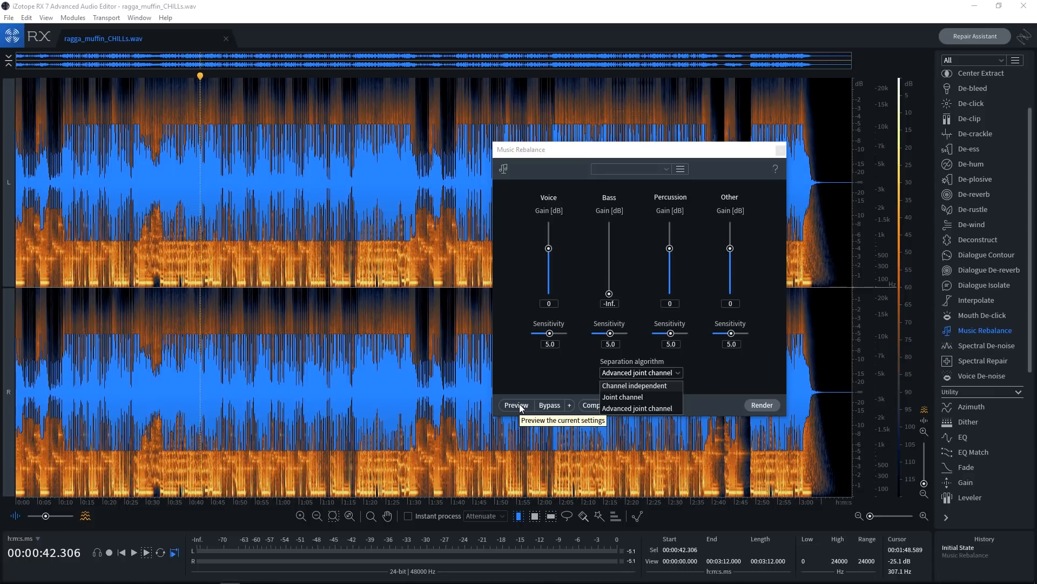
{"action": "left_click", "coordinate": [622, 409]}
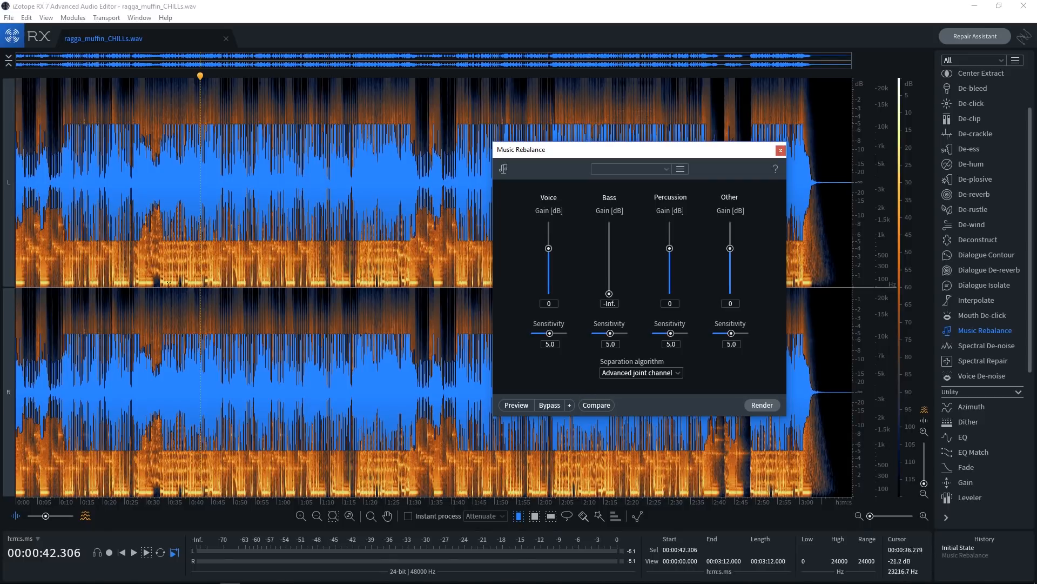
Step: Preview the mix without bass from about 0:32, comparing it with the bypassed original
{"action": "left_click", "coordinate": [127, 373]}
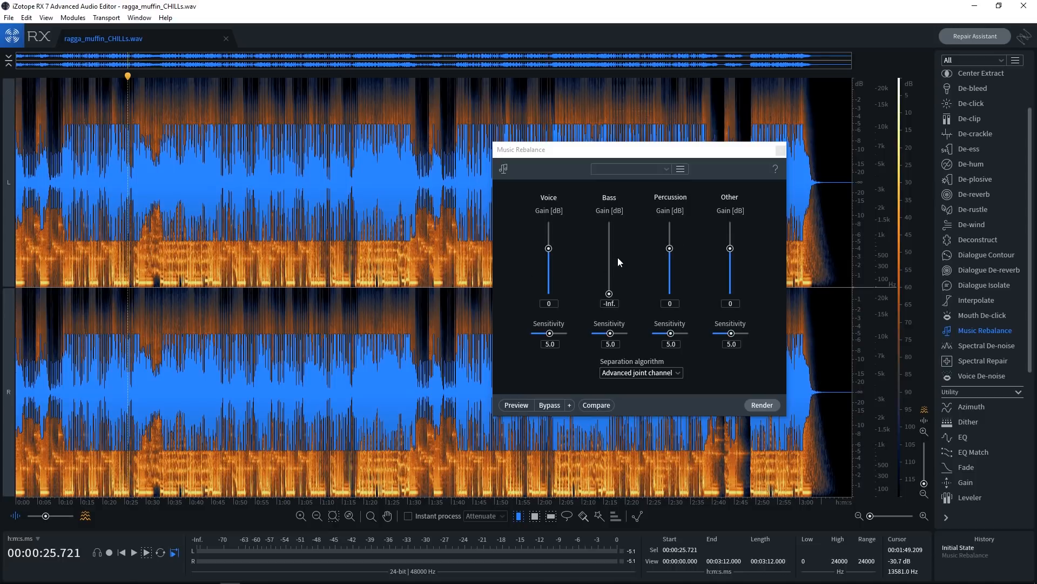
{"action": "left_click", "coordinate": [157, 339]}
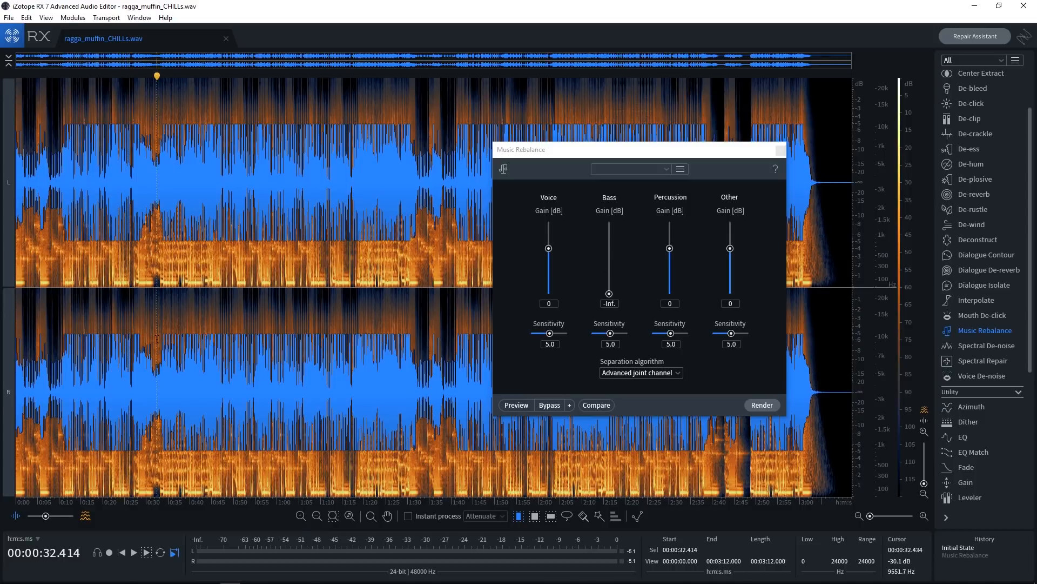
{"action": "left_click", "coordinate": [516, 405]}
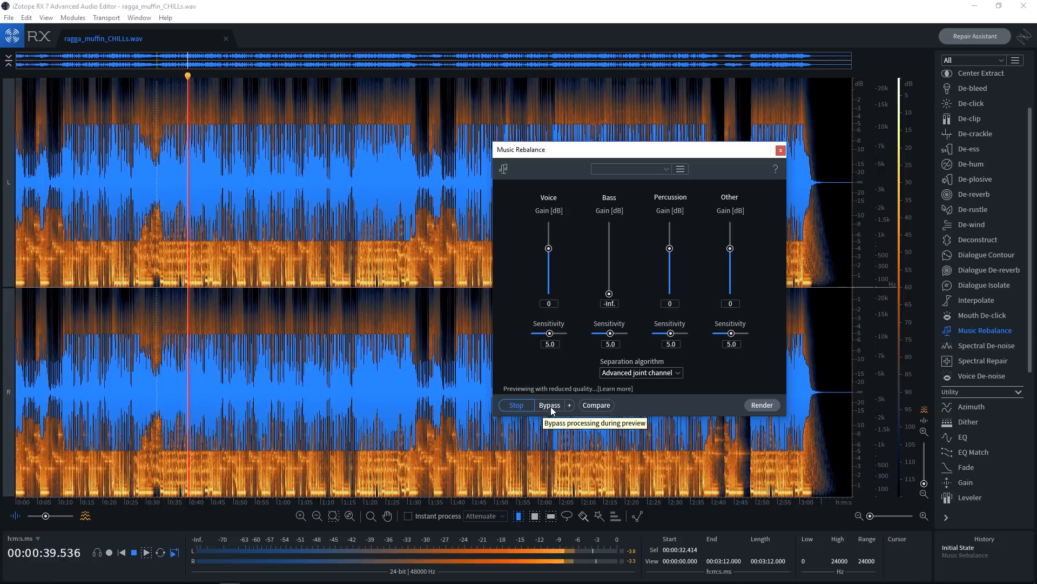
{"action": "left_click", "coordinate": [550, 406]}
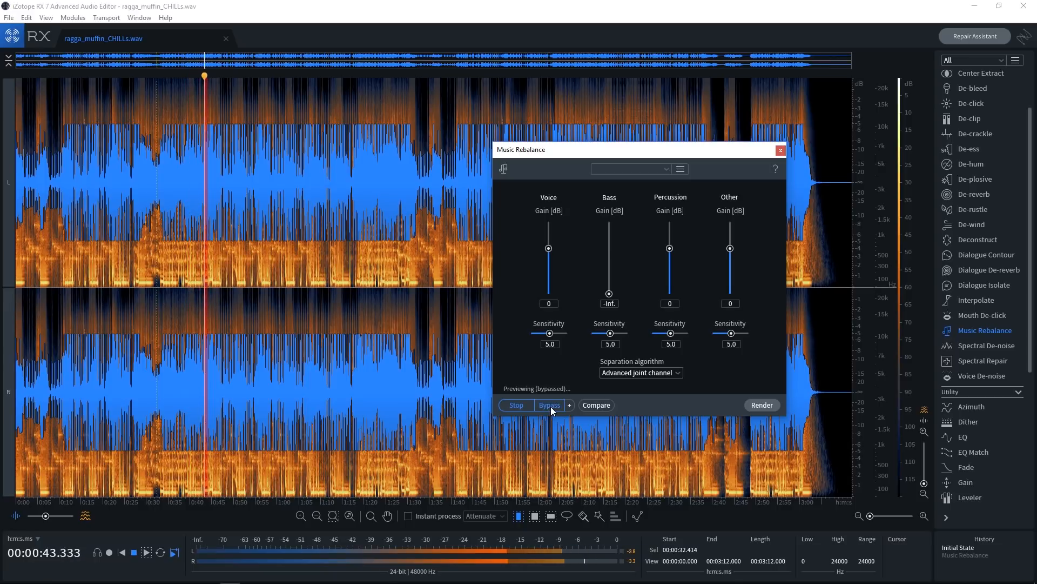
{"action": "left_click", "coordinate": [550, 407]}
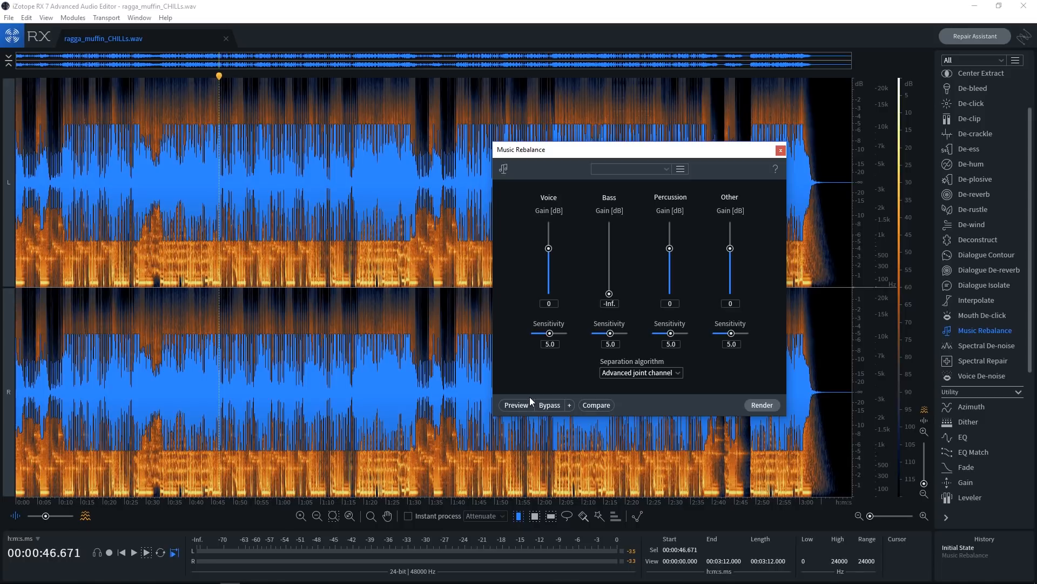
Step: Reset the Bass gain to 0, set the Percussion gain to -Inf, and preview from 0:35
{"action": "double_click", "coordinate": [608, 293]}
{"action": "left_click_drag", "start_coordinate": [670, 249], "coordinate": [669, 300]}
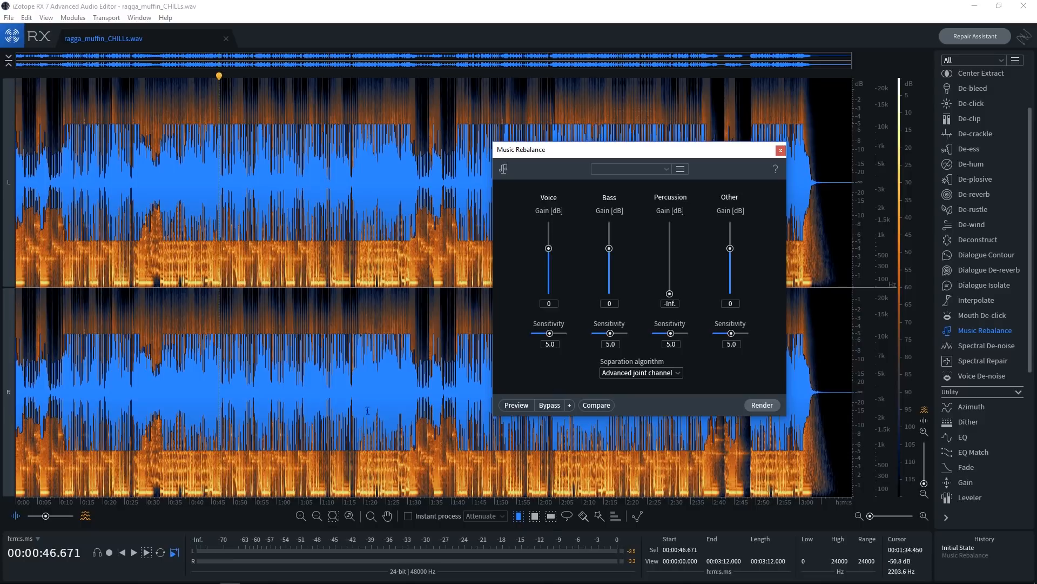
{"action": "left_click", "coordinate": [168, 352]}
{"action": "left_click", "coordinate": [516, 405]}
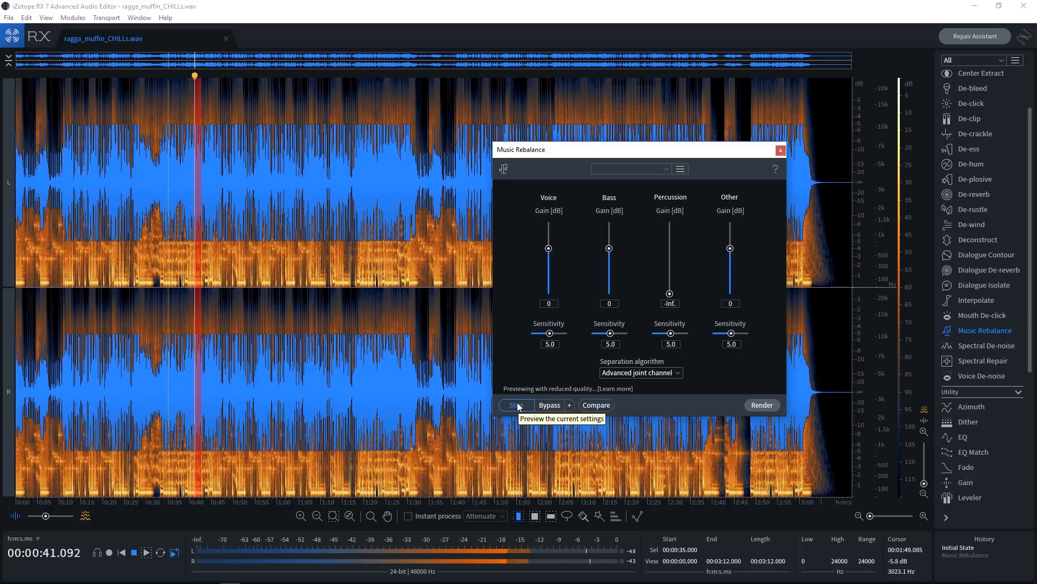
{"action": "left_click", "coordinate": [517, 405]}
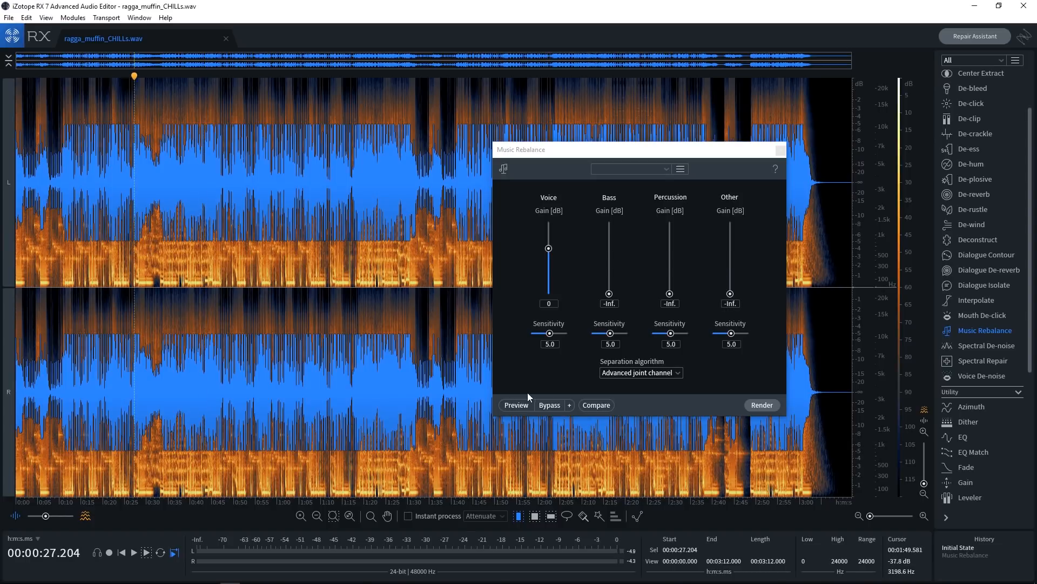
Step: Preview the isolated voice from about 0:27 and stop the preview
{"action": "left_click", "coordinate": [523, 407]}
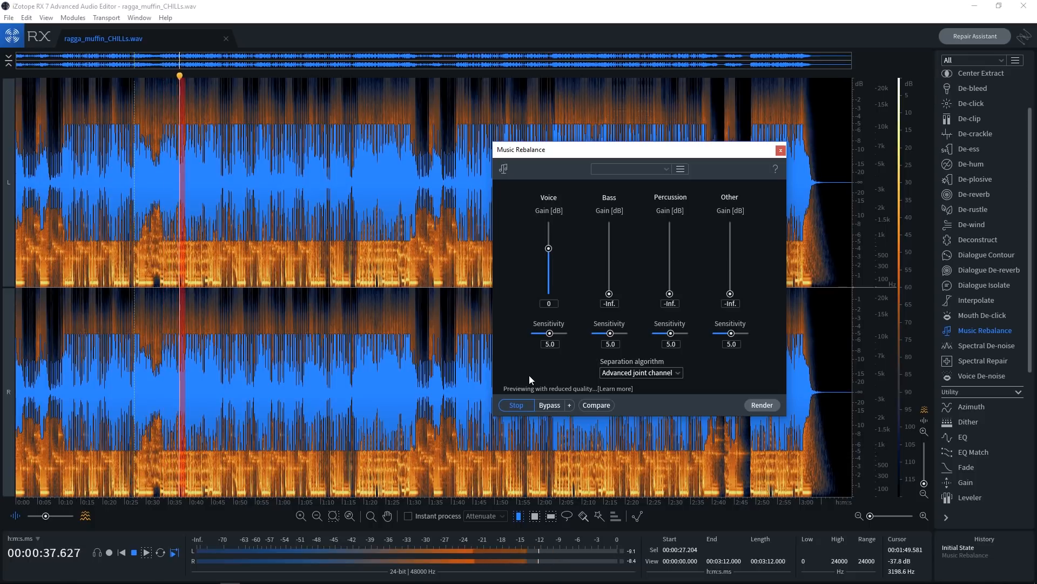
{"action": "key", "text": "space"}
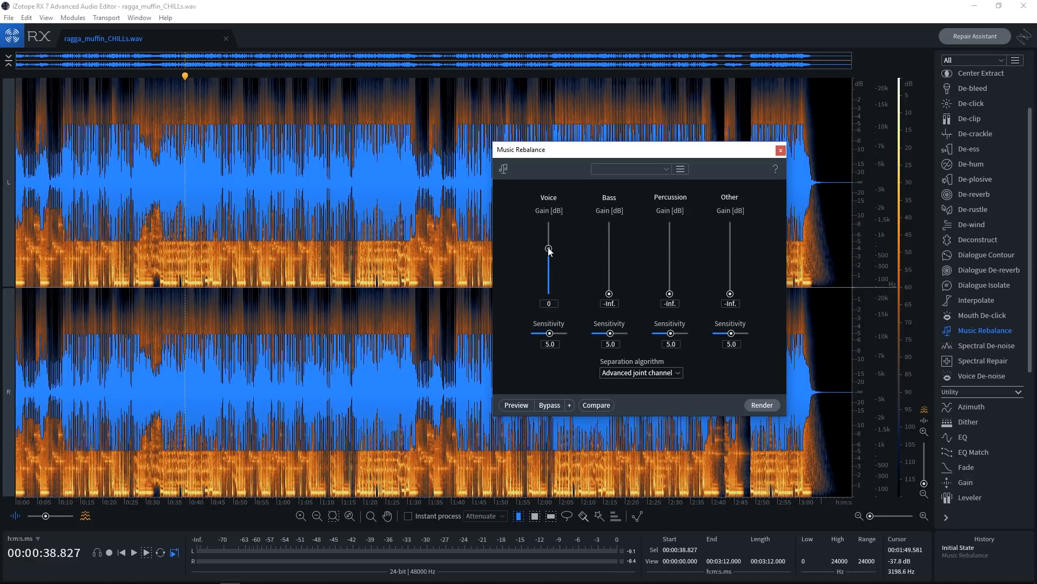
Step: Set the Voice gain to -Inf and reset the Bass, Percussion and Other gains to 0
{"action": "double_click", "coordinate": [609, 294]}
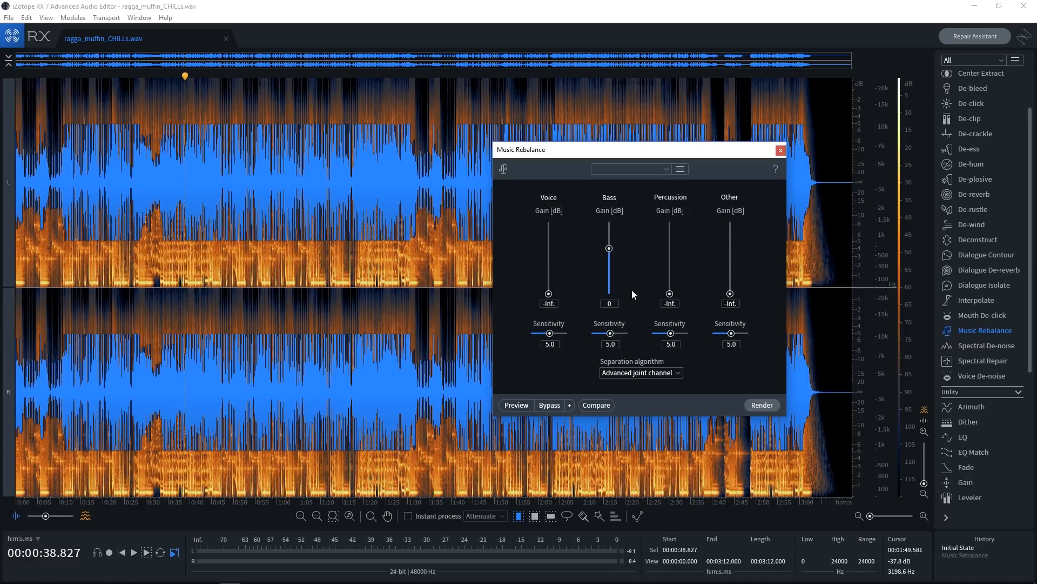
{"action": "double_click", "coordinate": [670, 295]}
{"action": "double_click", "coordinate": [729, 295]}
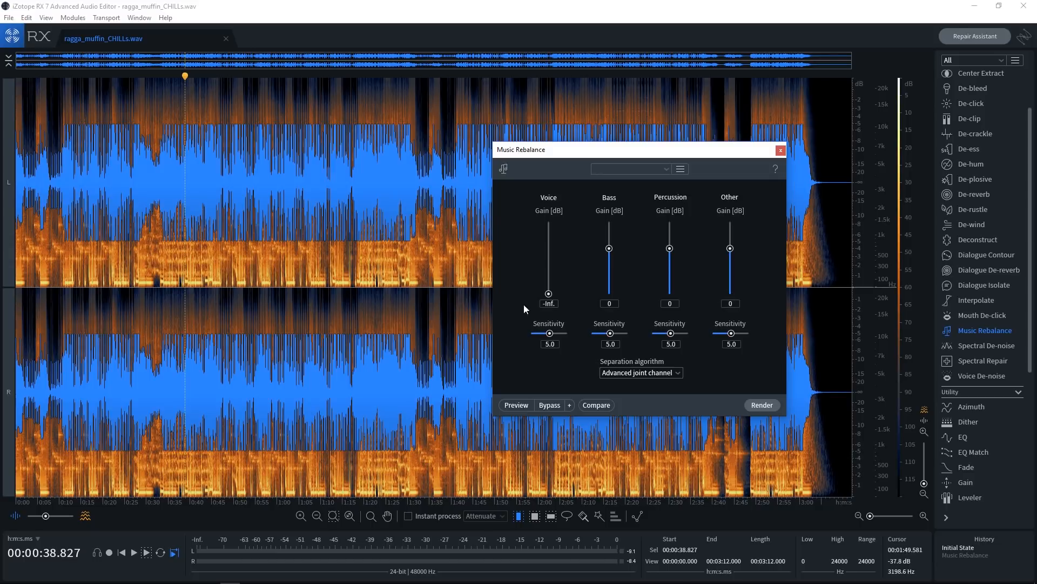
Step: Preview the mix without voice from about 0:27 and lower the Voice sensitivity to 2.0 while it plays
{"action": "left_click", "coordinate": [135, 254]}
{"action": "left_click", "coordinate": [516, 405]}
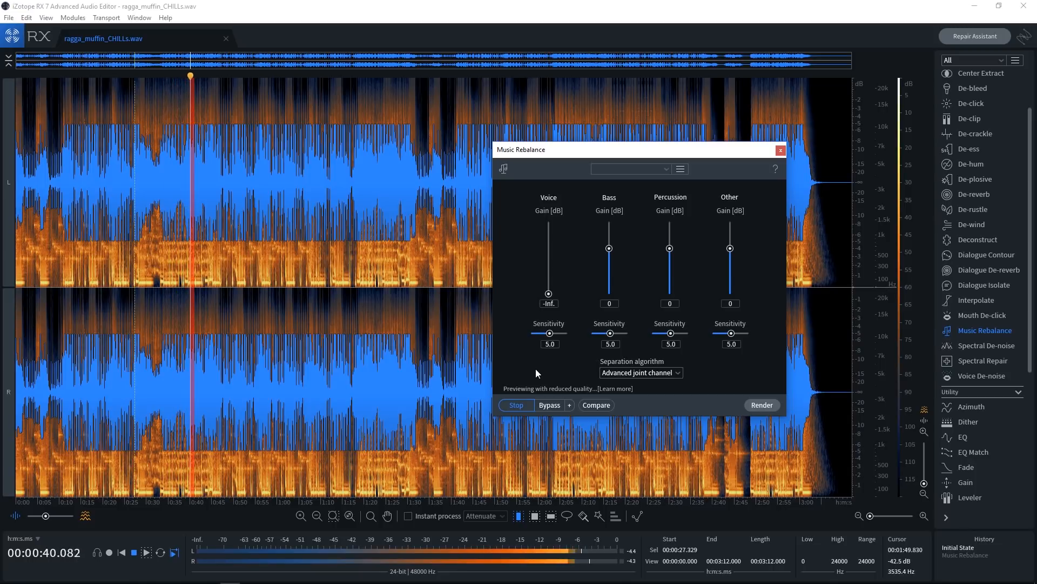
{"action": "left_click_drag", "start_coordinate": [550, 333], "coordinate": [539, 335]}
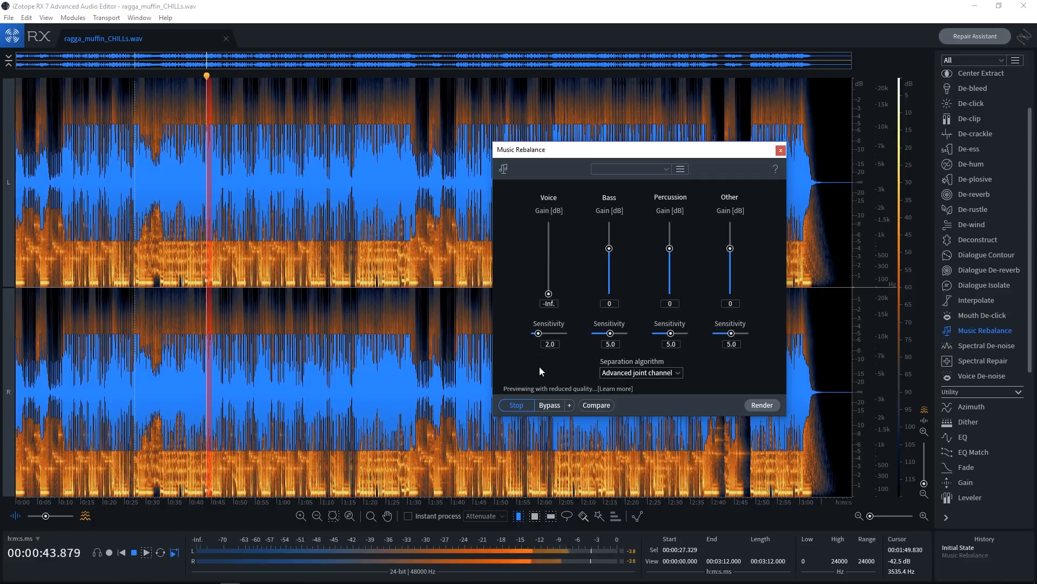
{"action": "key", "text": "space"}
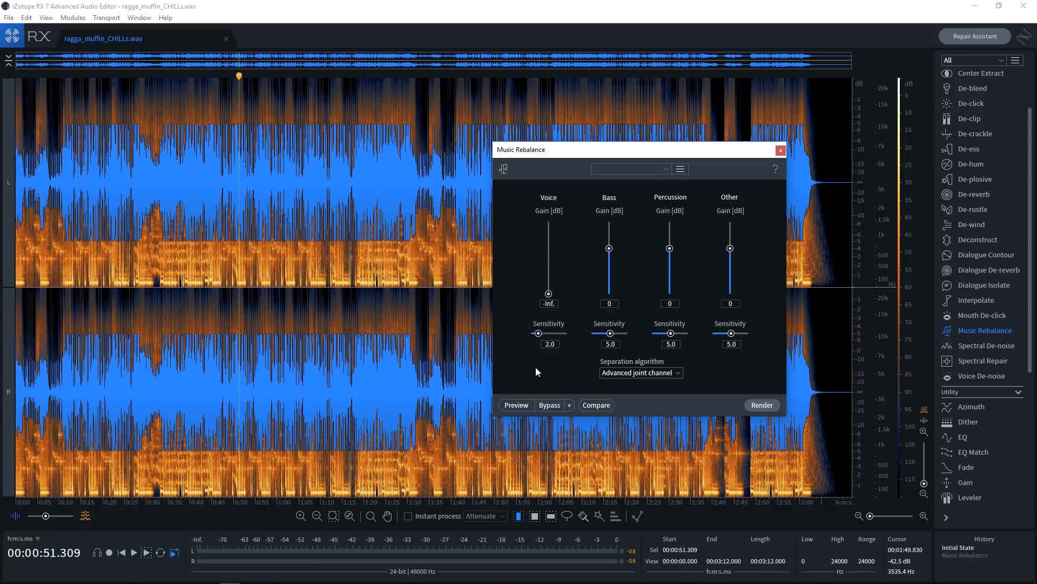
Step: Reset the Voice gain to 0 and set the Bass, Percussion and Other gains to -Inf
{"action": "double_click", "coordinate": [548, 294]}
{"action": "left_click_drag", "start_coordinate": [609, 248], "coordinate": [610, 303]}
{"action": "left_click_drag", "start_coordinate": [670, 248], "coordinate": [672, 310]}
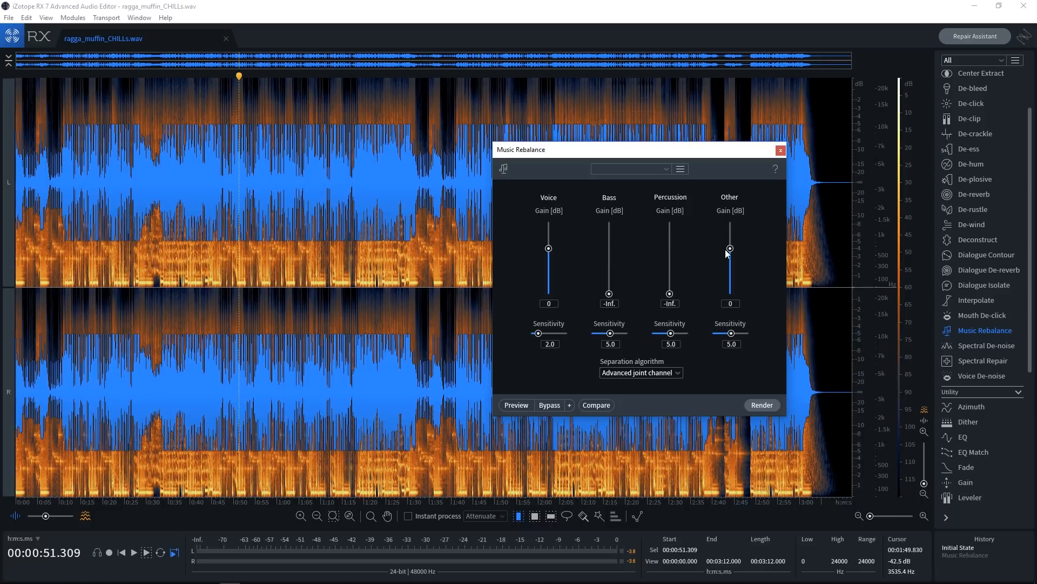
{"action": "left_click_drag", "start_coordinate": [729, 249], "coordinate": [731, 305]}
Step: Play the Music Rebalance history state from about 0:28 and return the history to Initial State
{"action": "left_click", "coordinate": [951, 554]}
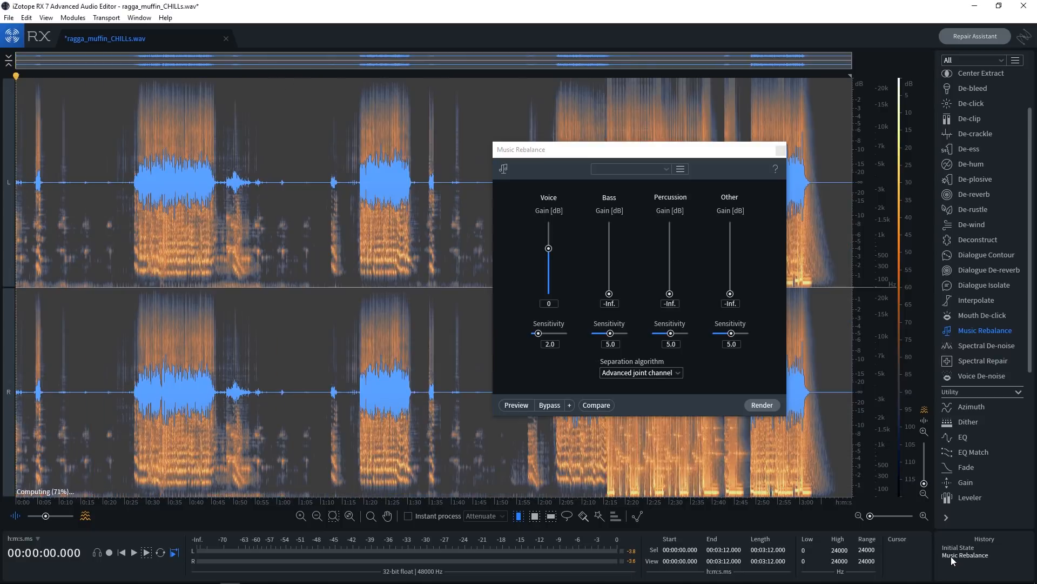
{"action": "left_click", "coordinate": [117, 199]}
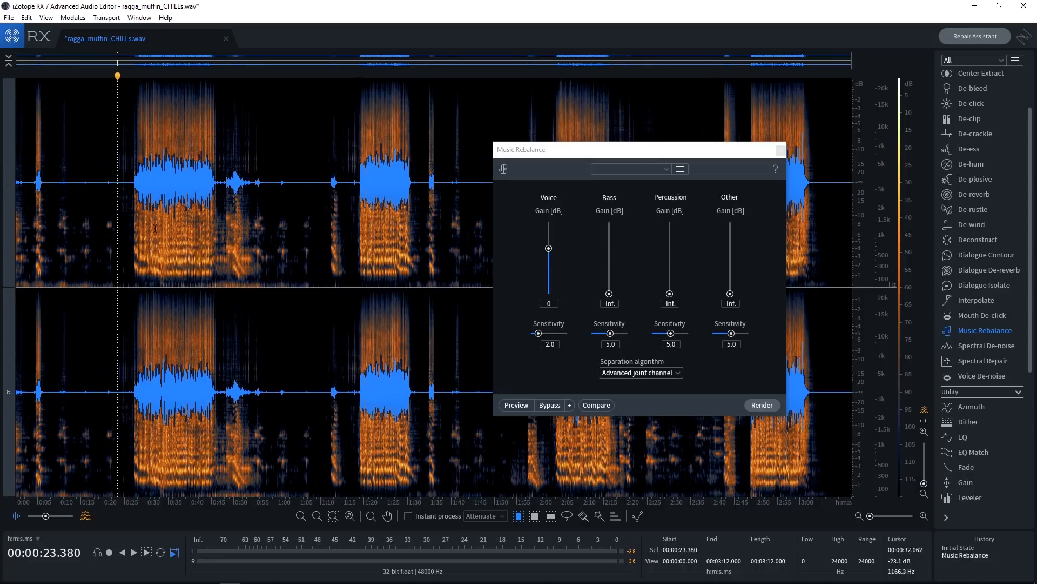
{"action": "left_click", "coordinate": [137, 198]}
{"action": "key", "text": "space"}
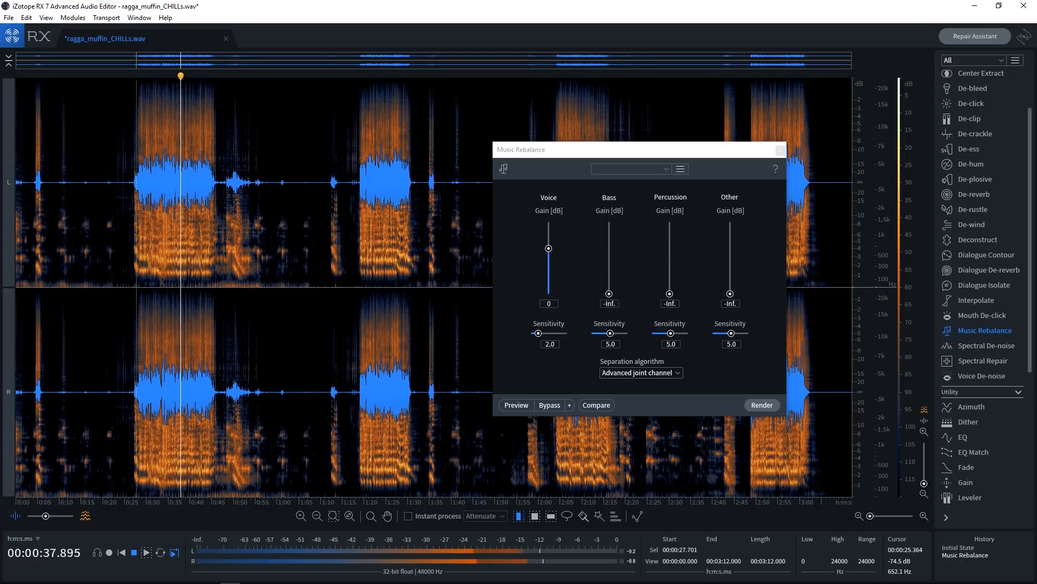
{"action": "key", "text": "space"}
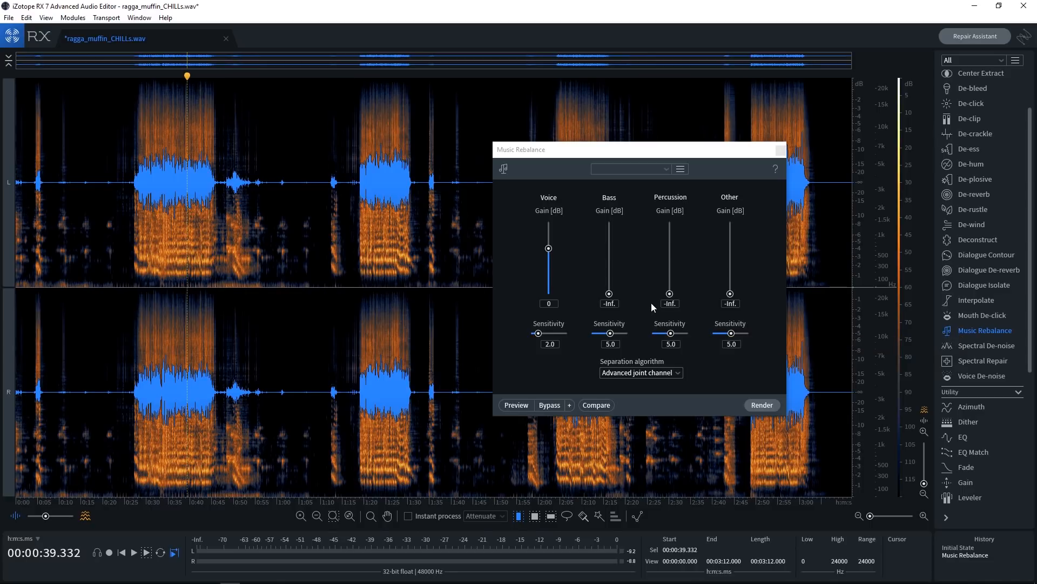
{"action": "left_click", "coordinate": [961, 548]}
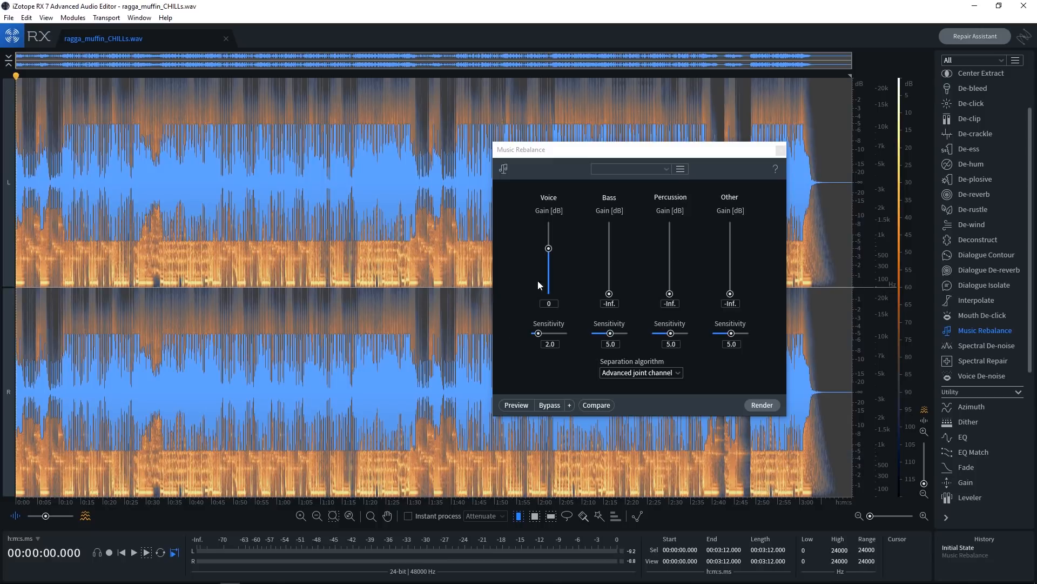
Step: Raise the Voice gain to +6.0 dB and reset the Bass, Percussion and Other gains to 0
{"action": "left_click_drag", "start_coordinate": [549, 248], "coordinate": [549, 240]}
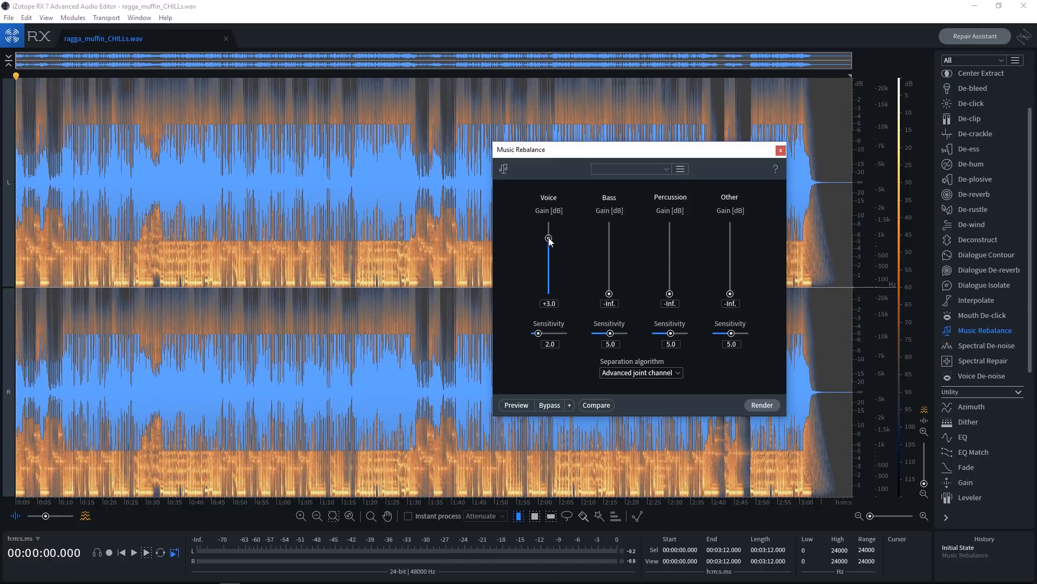
{"action": "left_click_drag", "start_coordinate": [609, 293], "coordinate": [609, 248]}
{"action": "double_click", "coordinate": [669, 295]}
{"action": "double_click", "coordinate": [730, 292]}
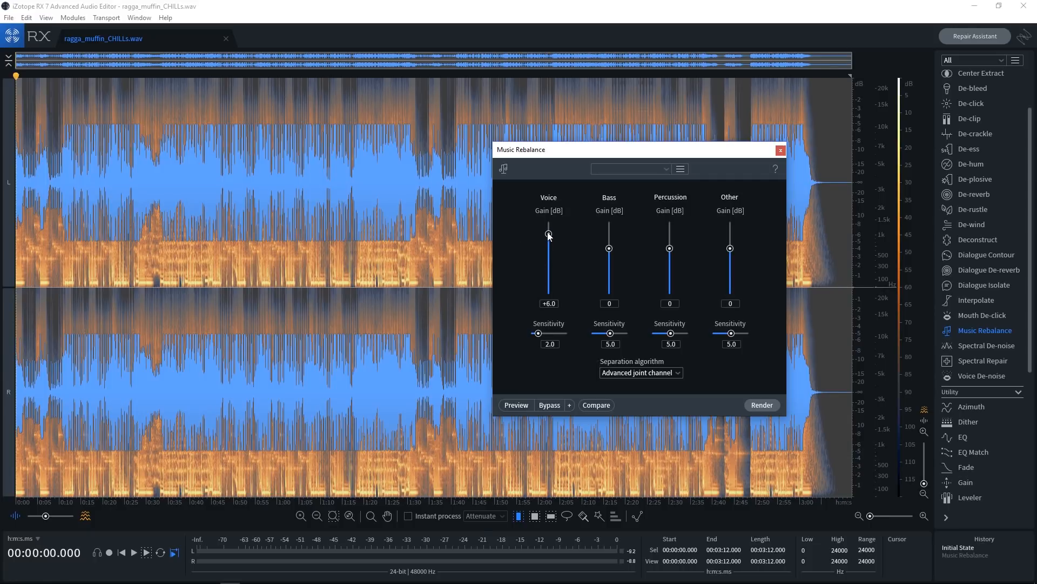
Step: Preview the boosted voice from about 0:28, comparing it with the bypassed original
{"action": "left_click", "coordinate": [136, 216]}
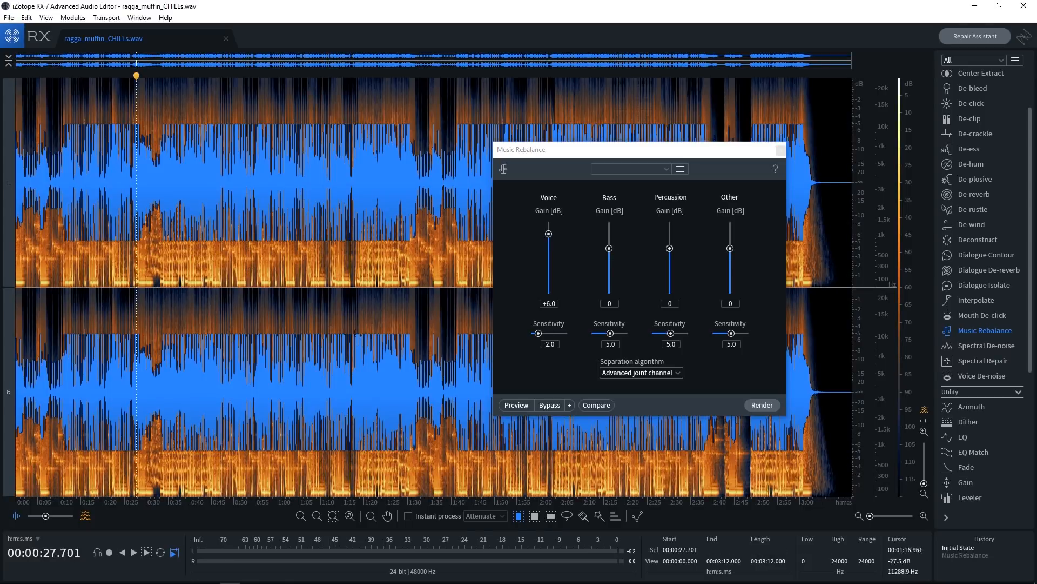
{"action": "left_click", "coordinate": [518, 407]}
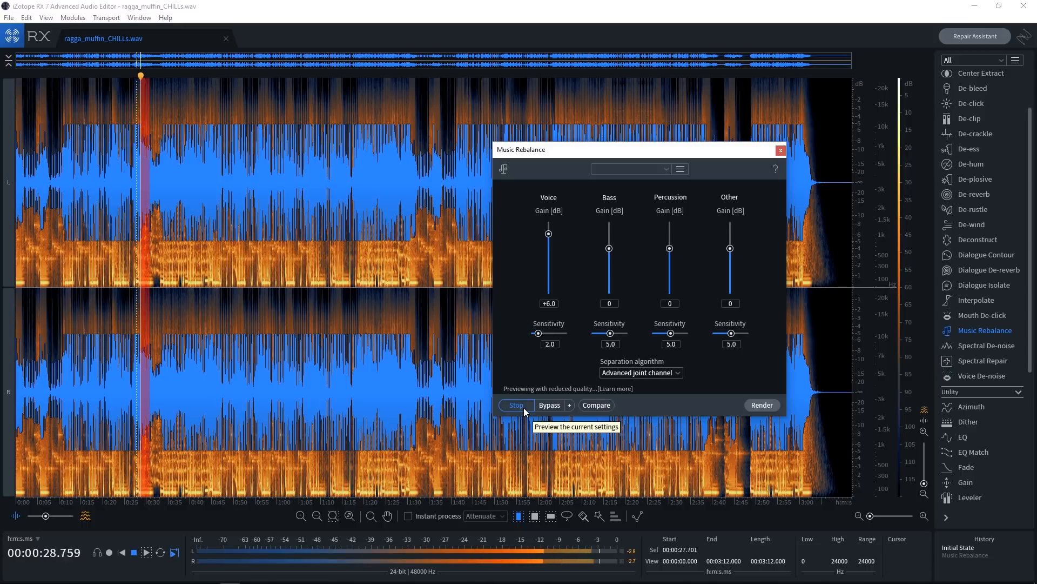
{"action": "left_click", "coordinate": [542, 406]}
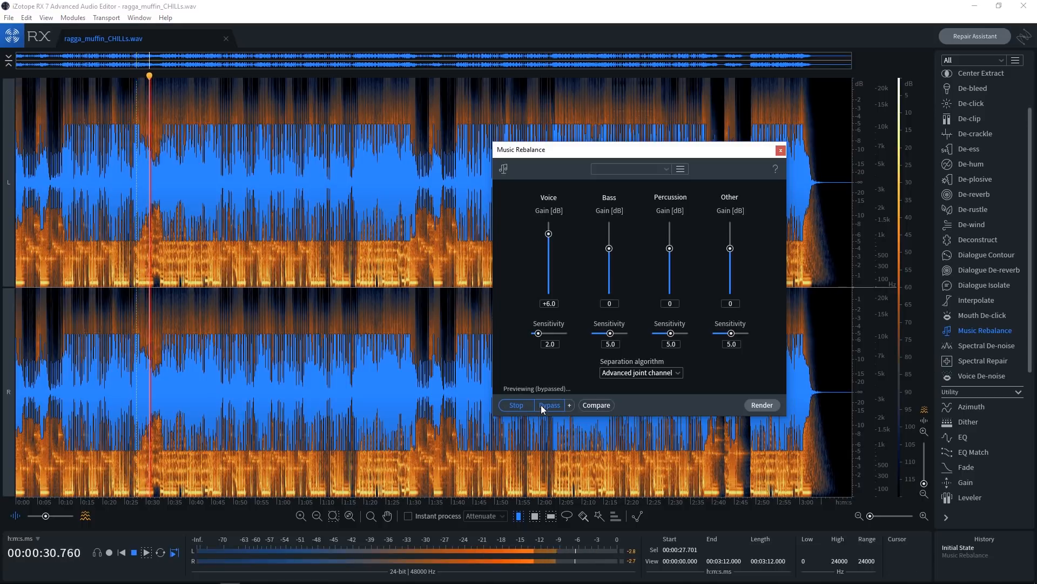
{"action": "left_click", "coordinate": [542, 406]}
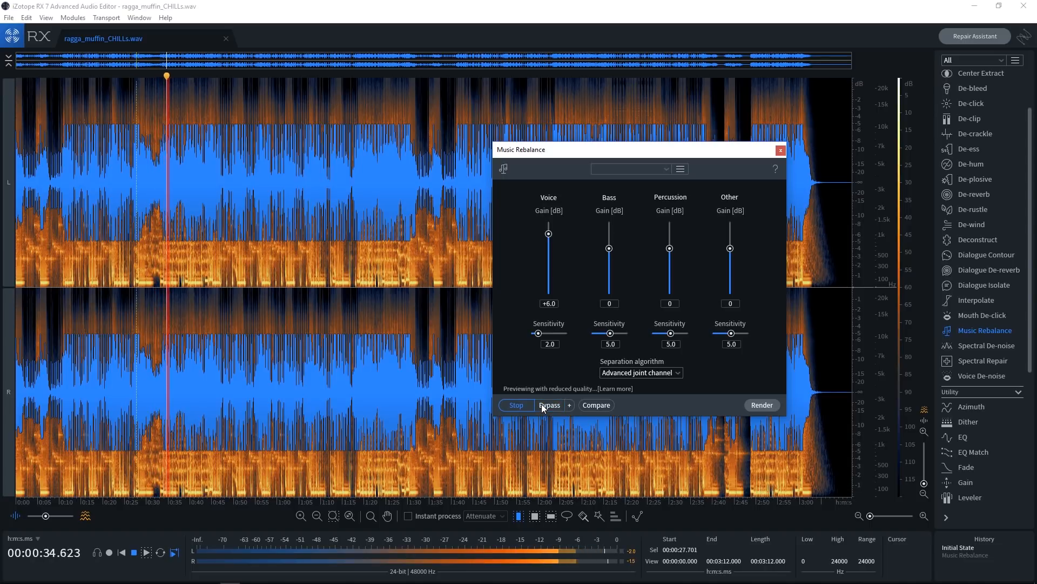
{"action": "left_click", "coordinate": [527, 404]}
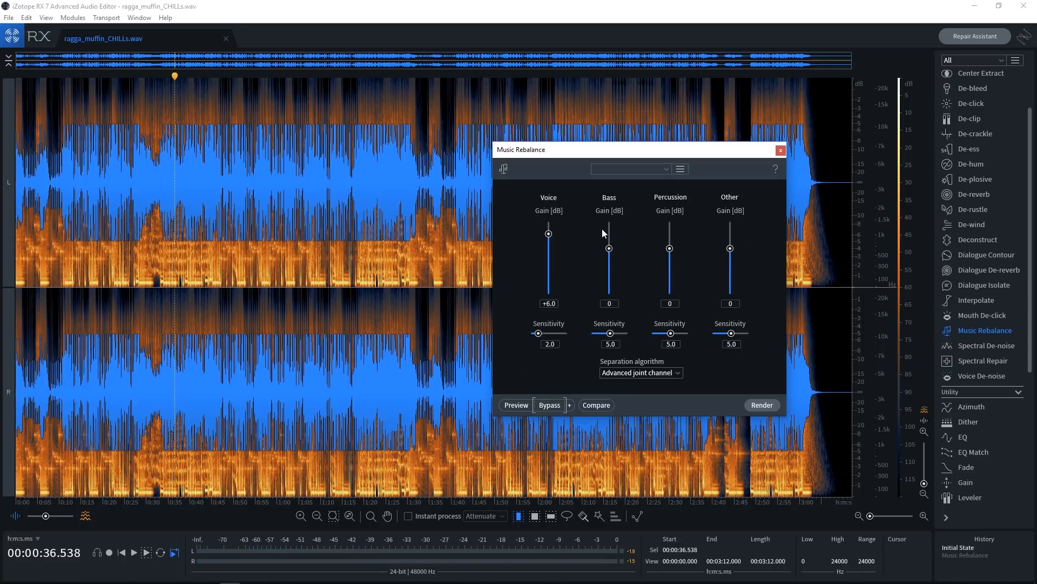
Step: Reset the Voice gain to 0, and set the Bass gain to -2.0 dB and Percussion to +2.0 dB
{"action": "double_click", "coordinate": [549, 234]}
{"action": "left_click_drag", "start_coordinate": [610, 249], "coordinate": [670, 240]}
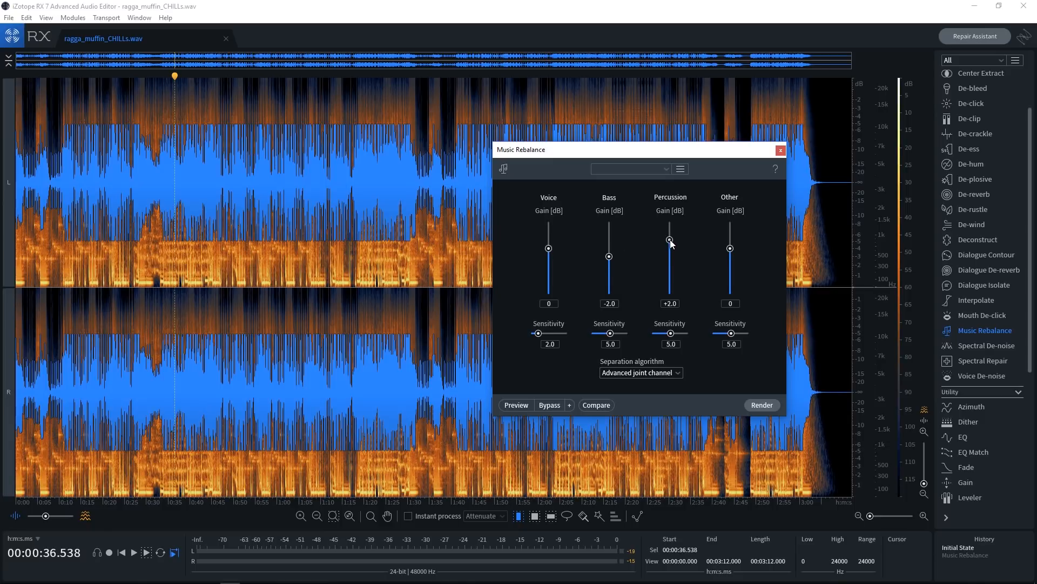